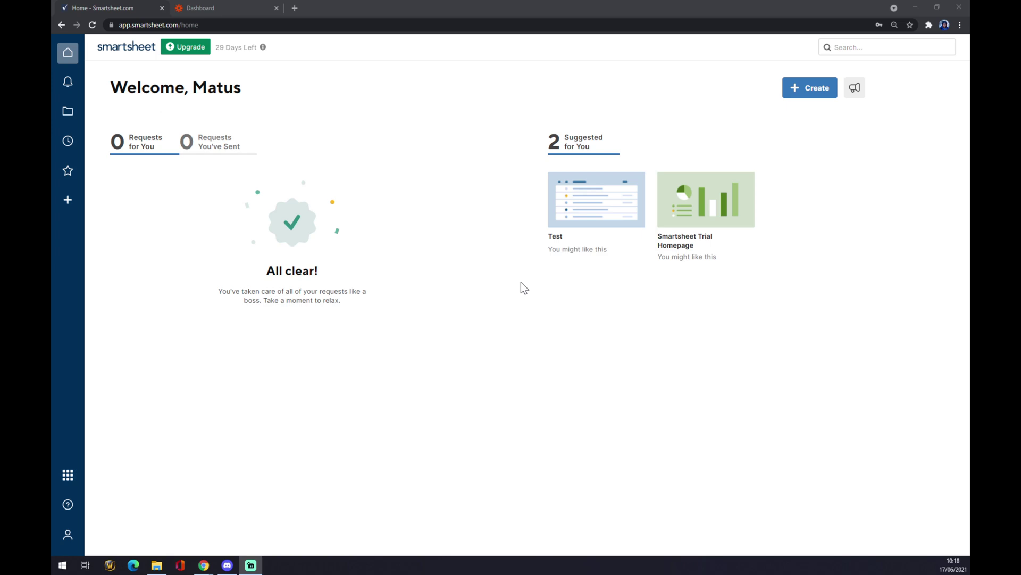
# - Check the Test sheet in Smartsheet, then create a new zap named 'smartsheet to asana'
pyautogui.click(604, 212)
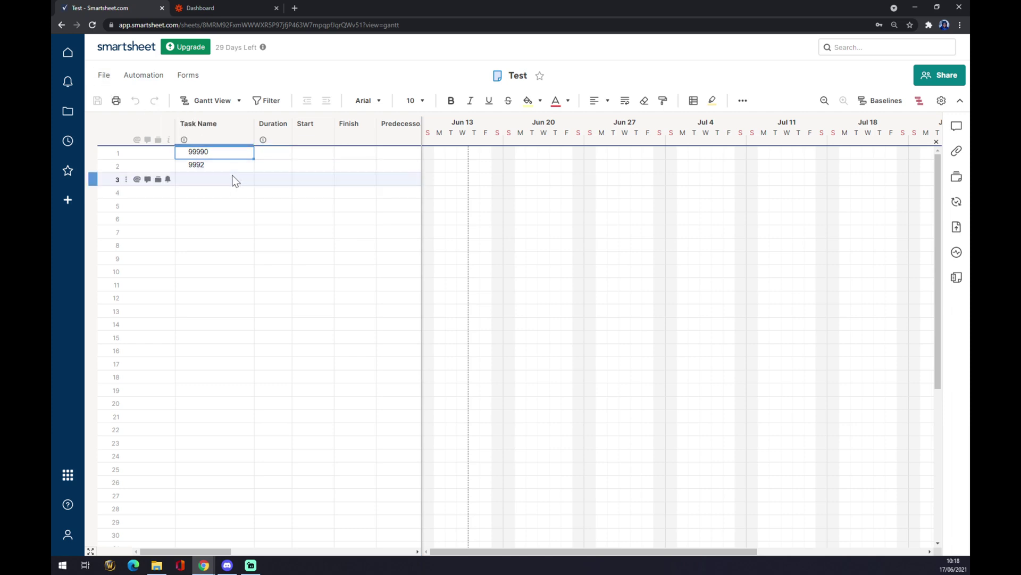
pyautogui.click(64, 64)
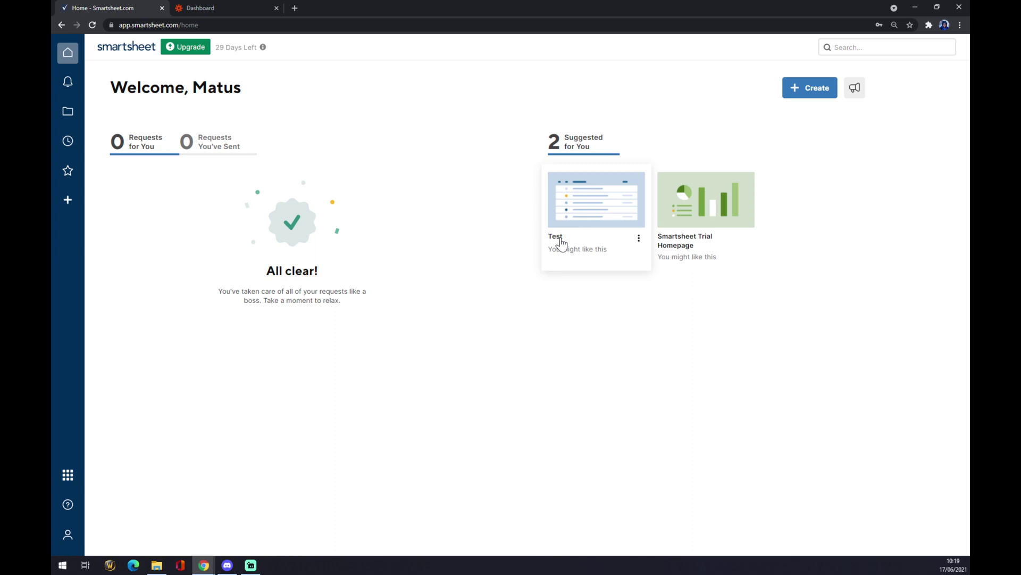
pyautogui.click(215, 8)
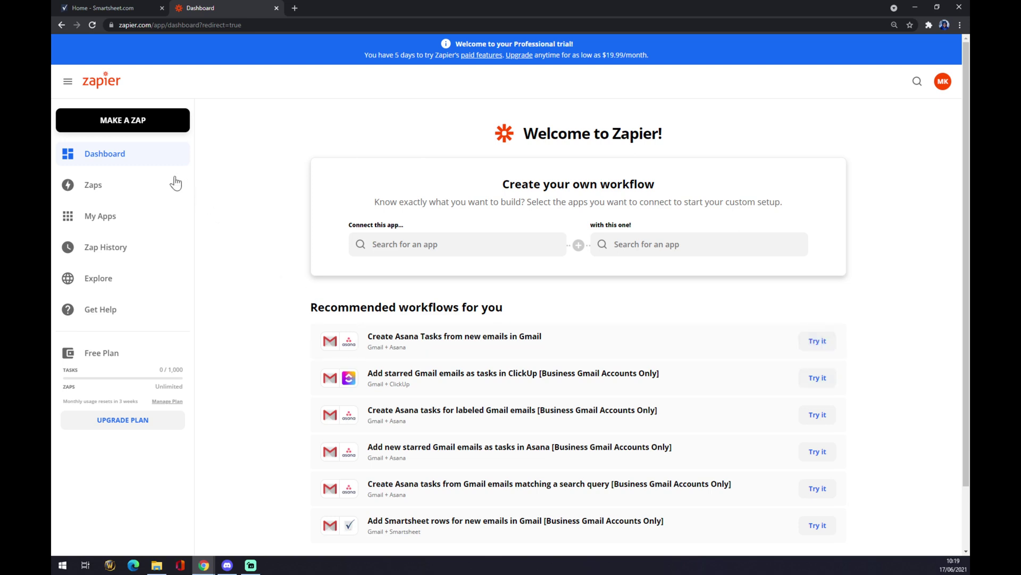
pyautogui.click(125, 133)
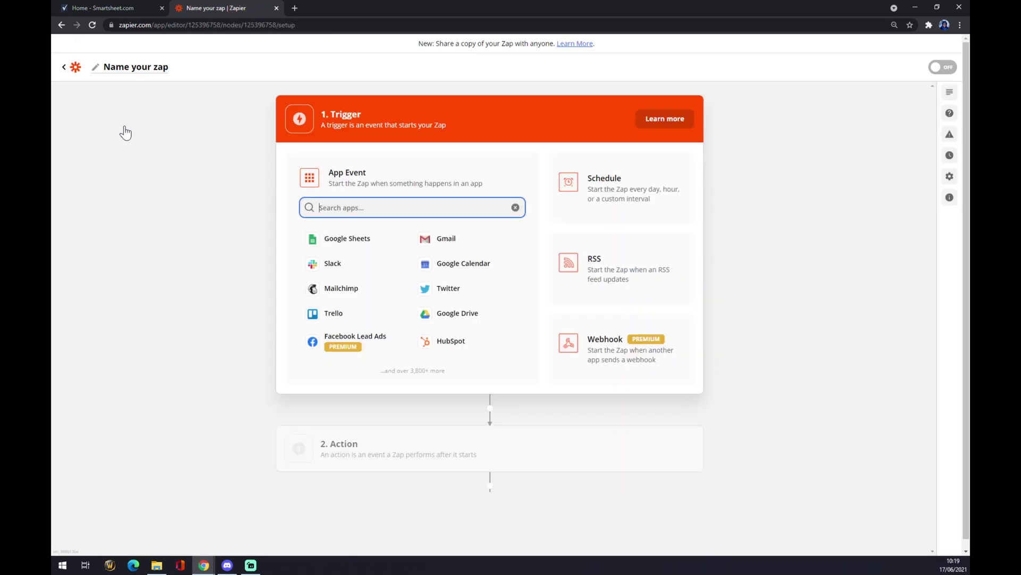
pyautogui.click(158, 68)
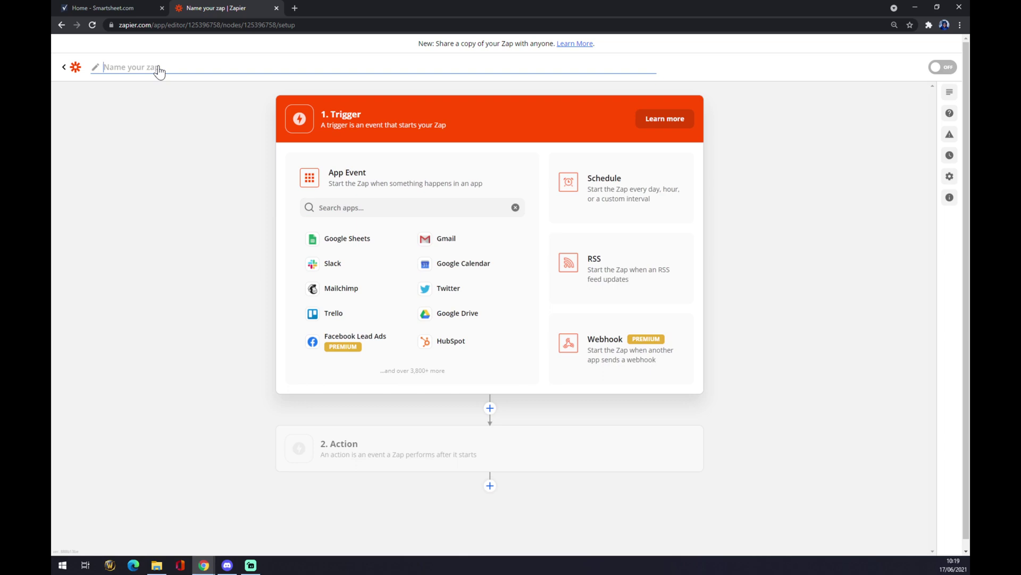
pyautogui.write('smartsheet to asana')
pyautogui.press('Return')
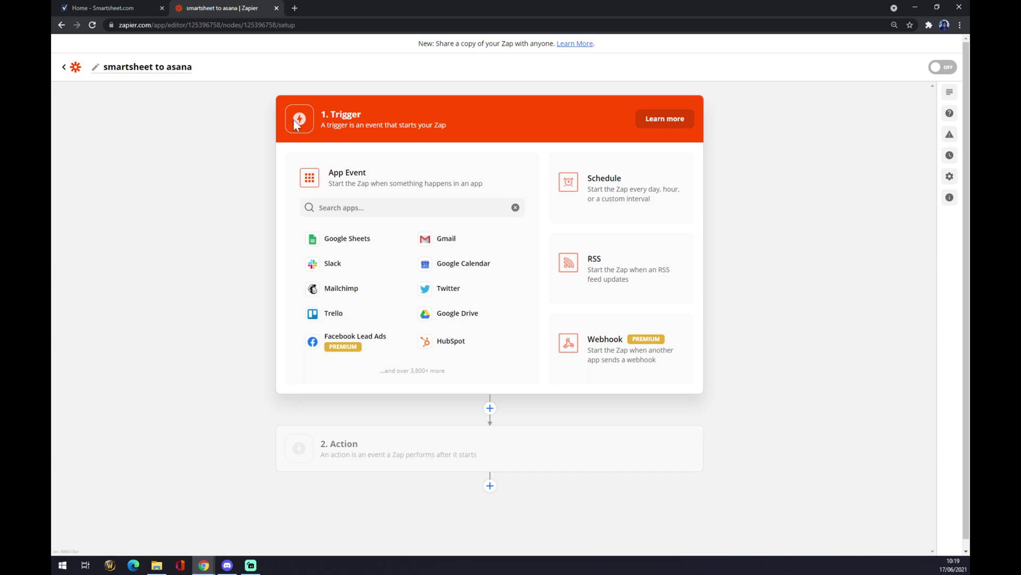
# - Choose Smartsheet as the trigger app with the Updated Row event
pyautogui.click(372, 208)
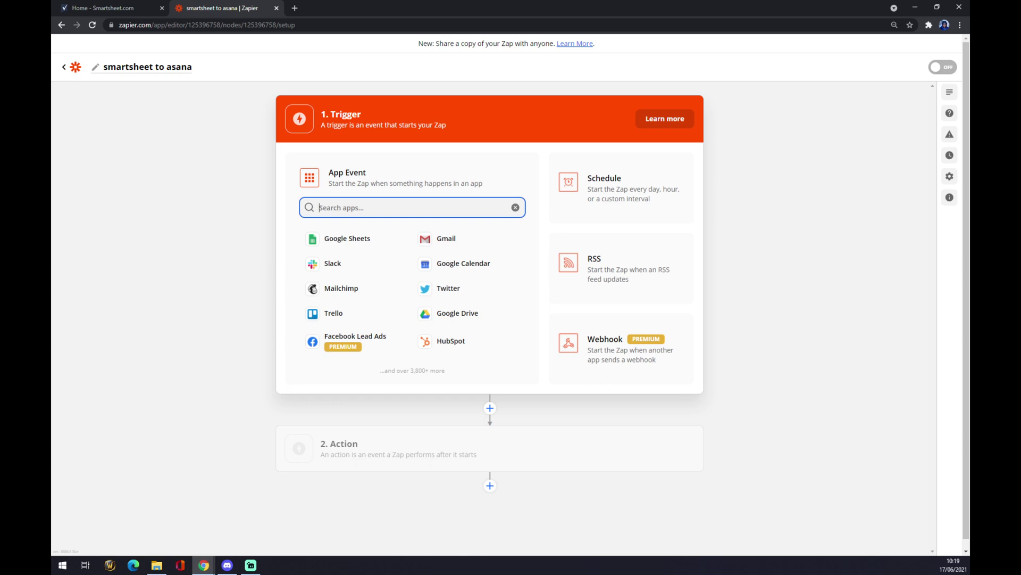
pyautogui.write('smartshee')
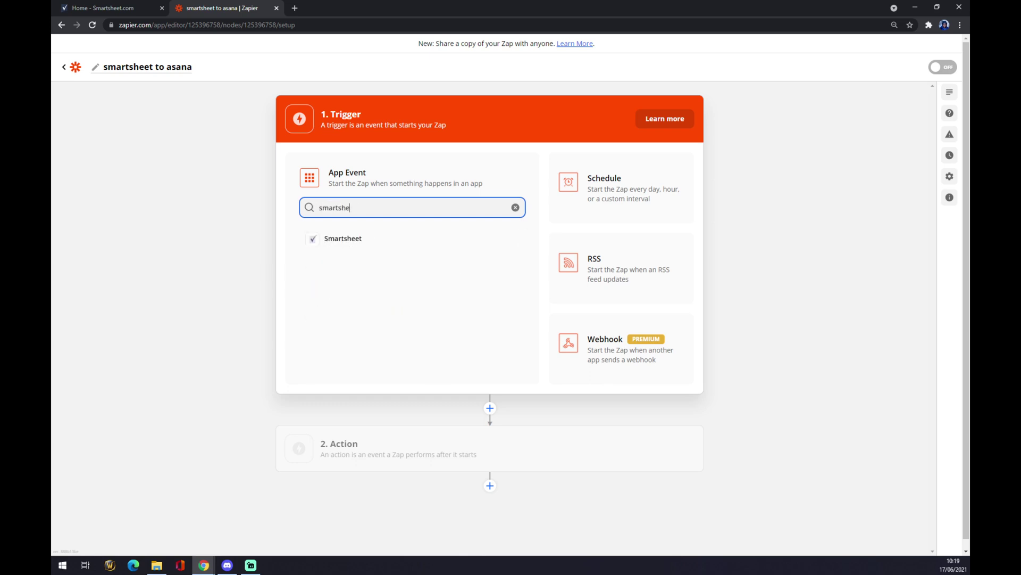
pyautogui.click(382, 245)
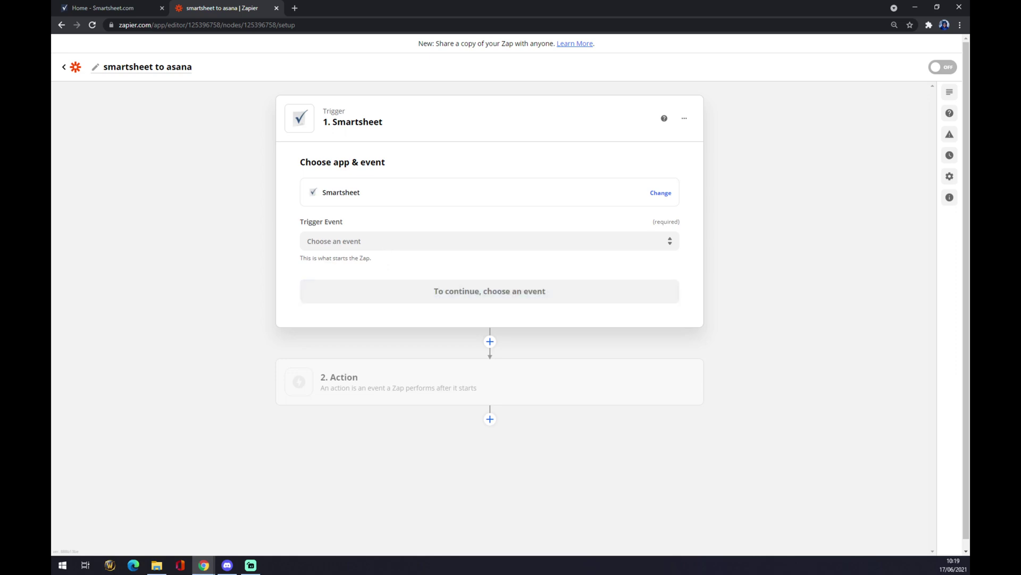
pyautogui.click(307, 241)
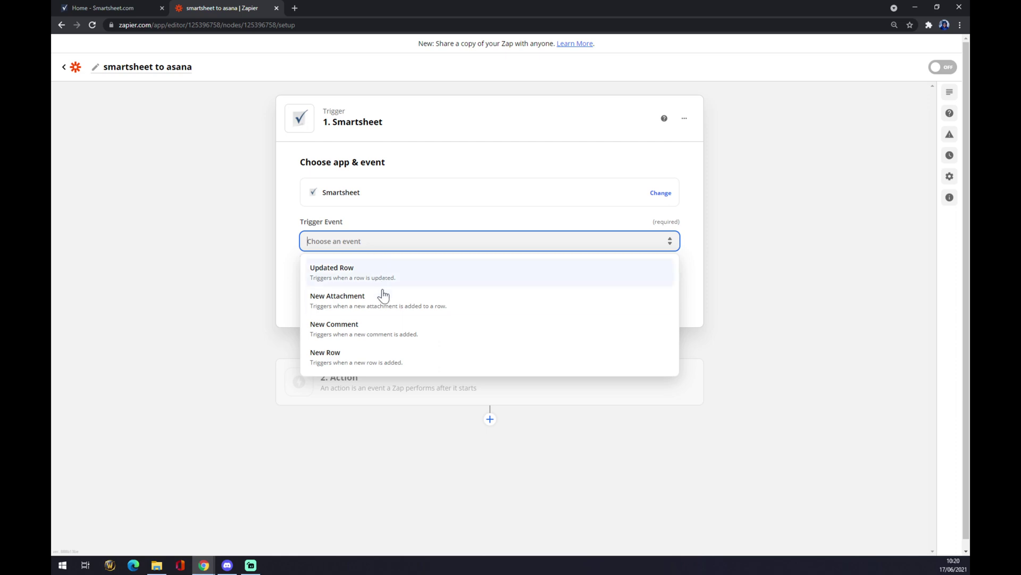
pyautogui.scroll(-1, 383, 295)
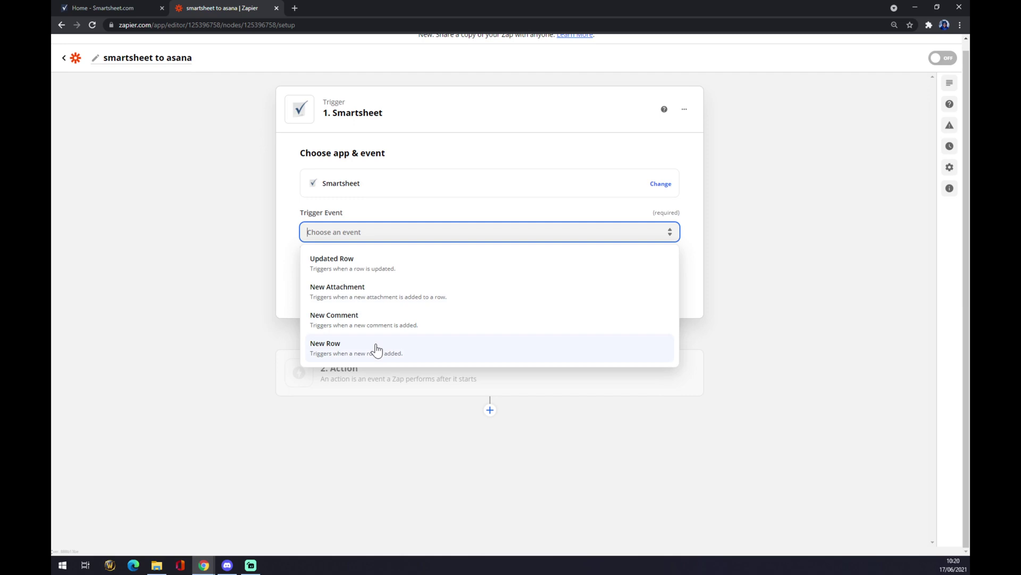
pyautogui.click(360, 275)
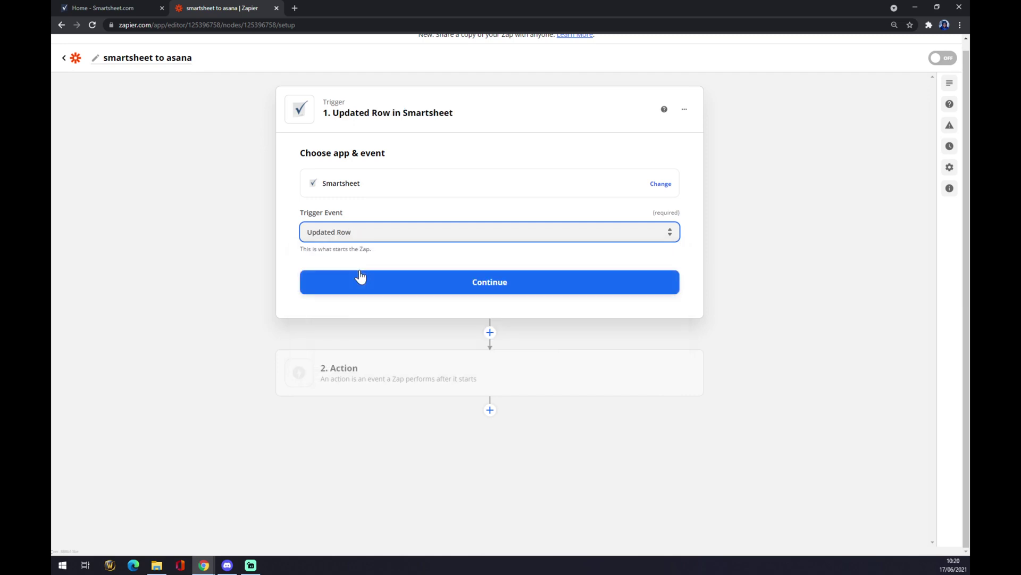
# - Connect the Smartsheet account to the Updated Row trigger
pyautogui.click(360, 276)
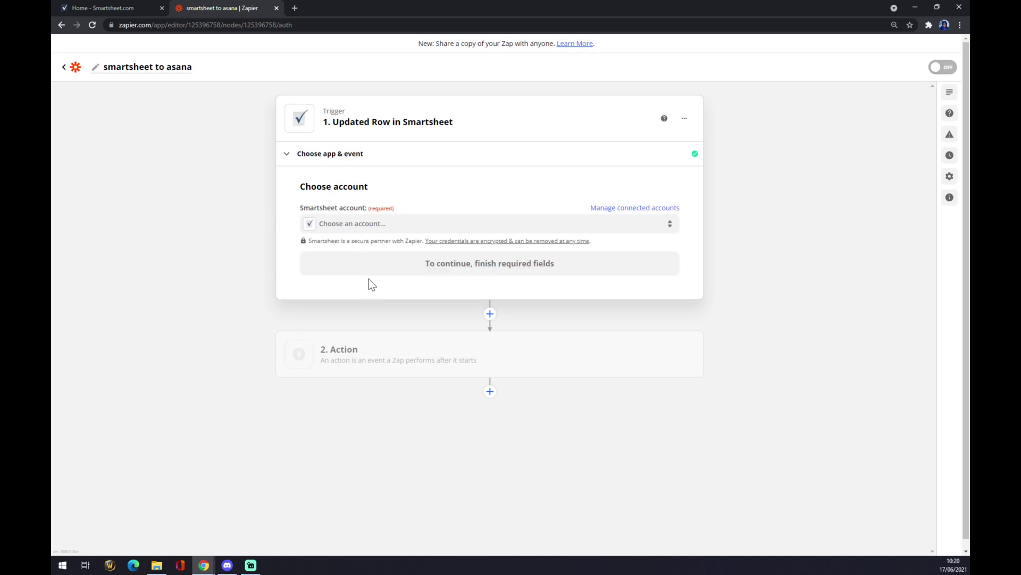
pyautogui.click(351, 231)
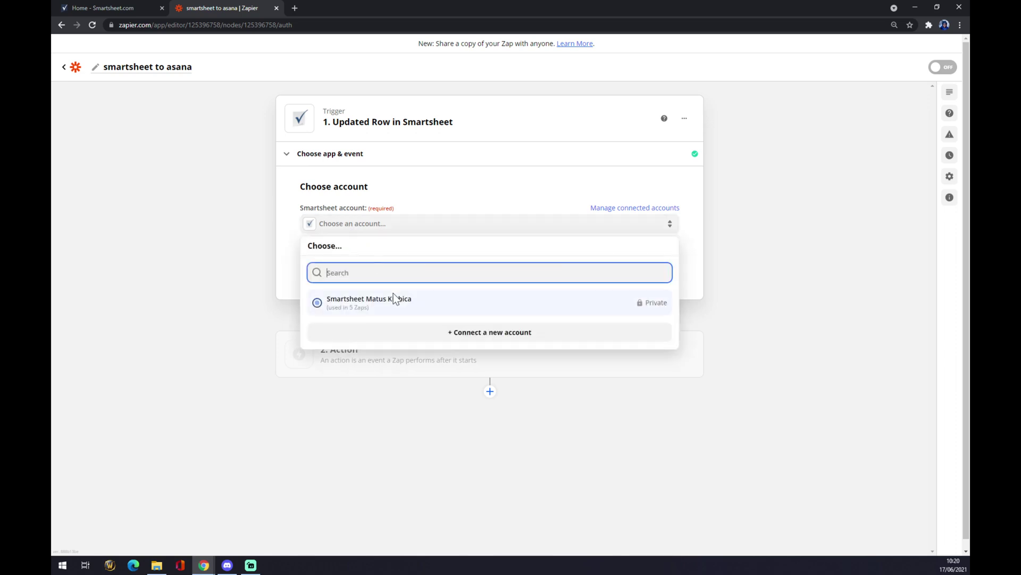
pyautogui.click(398, 310)
pyautogui.click(391, 310)
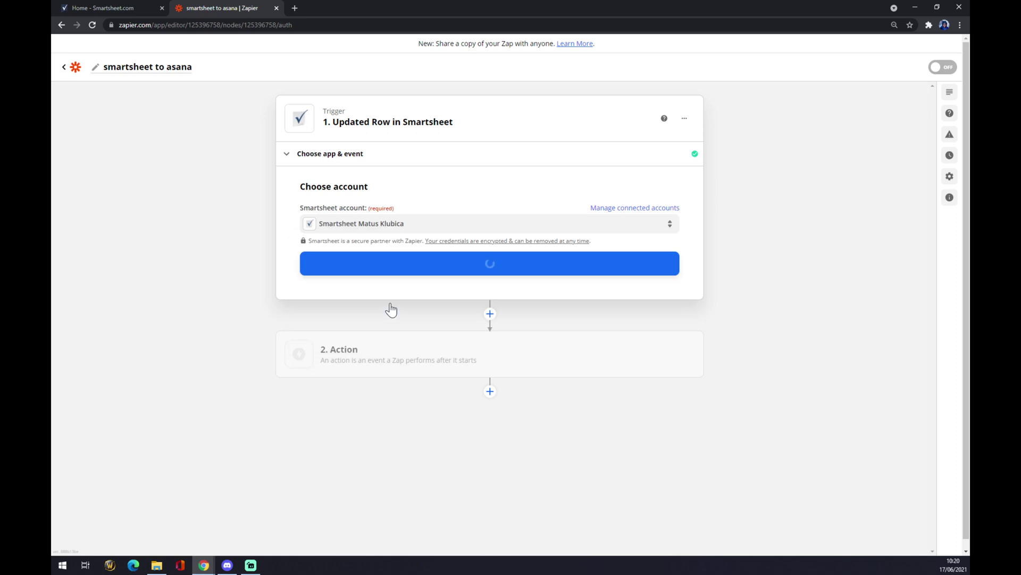
pyautogui.click(415, 269)
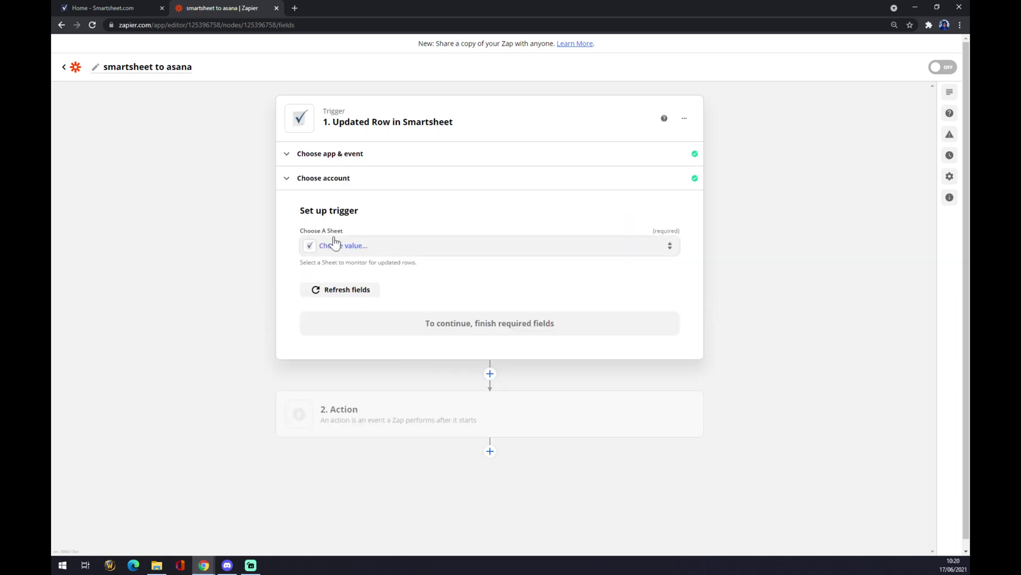
# - Set the trigger to watch the Test sheet
pyautogui.click(369, 251)
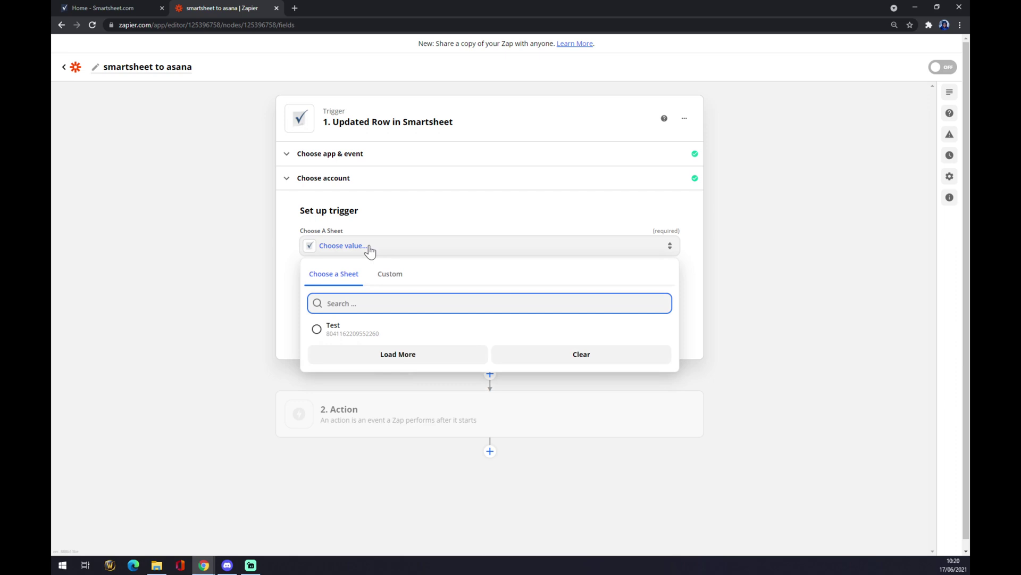
pyautogui.click(114, 8)
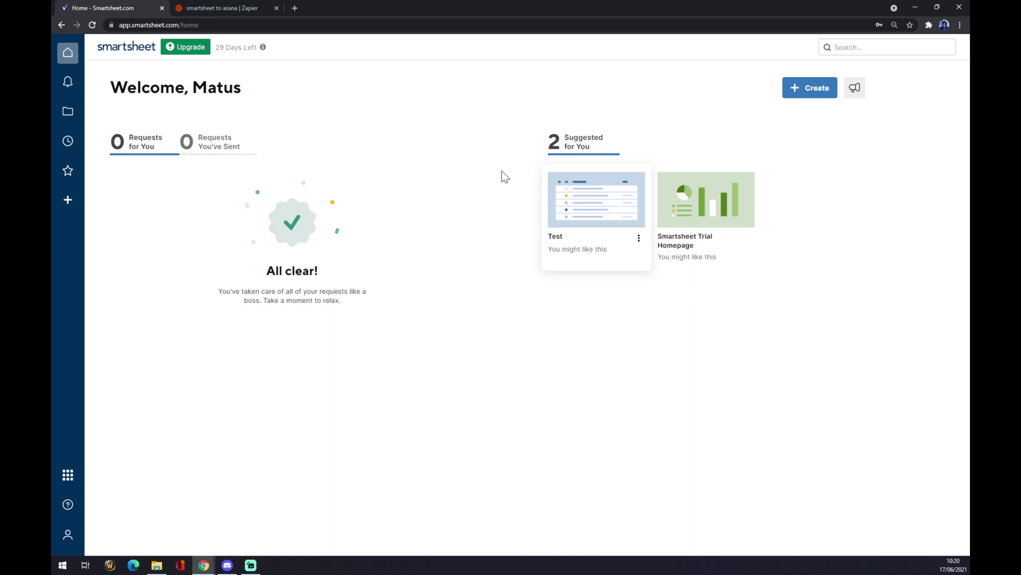
pyautogui.click(248, 9)
pyautogui.click(356, 250)
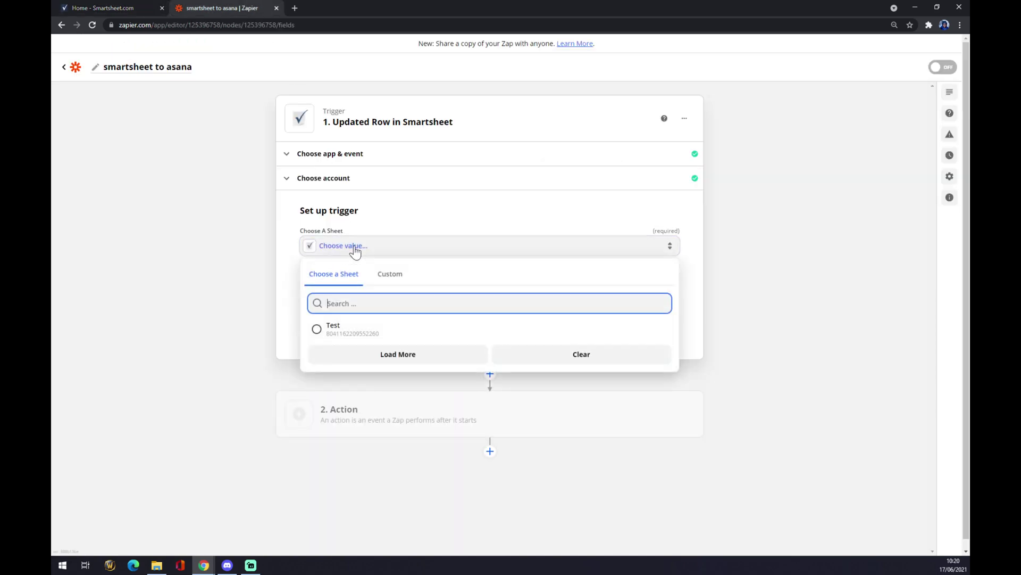
pyautogui.click(359, 331)
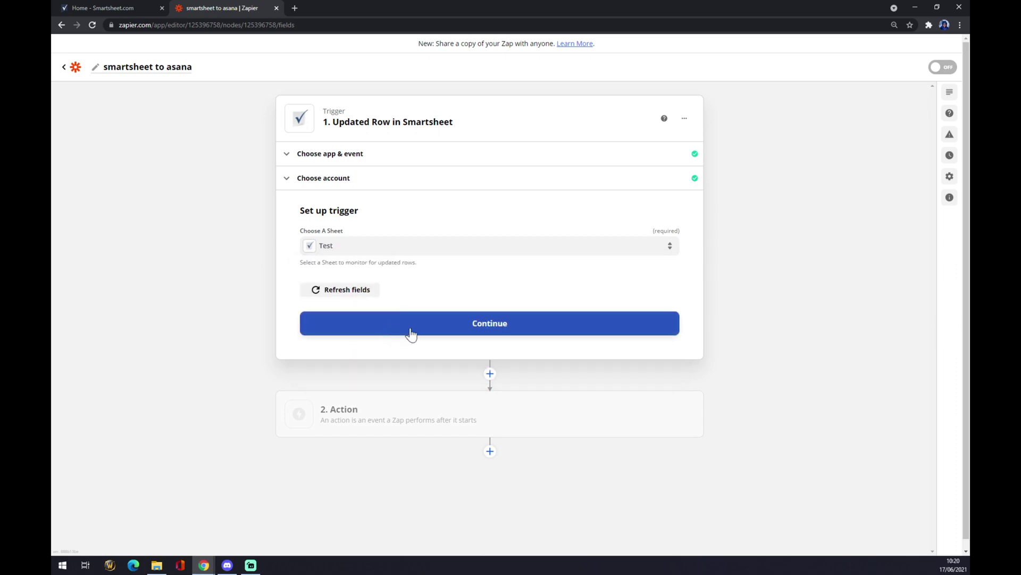
# - Finish the Smartsheet trigger setup and expand the Action step to pick an app
pyautogui.click(426, 331)
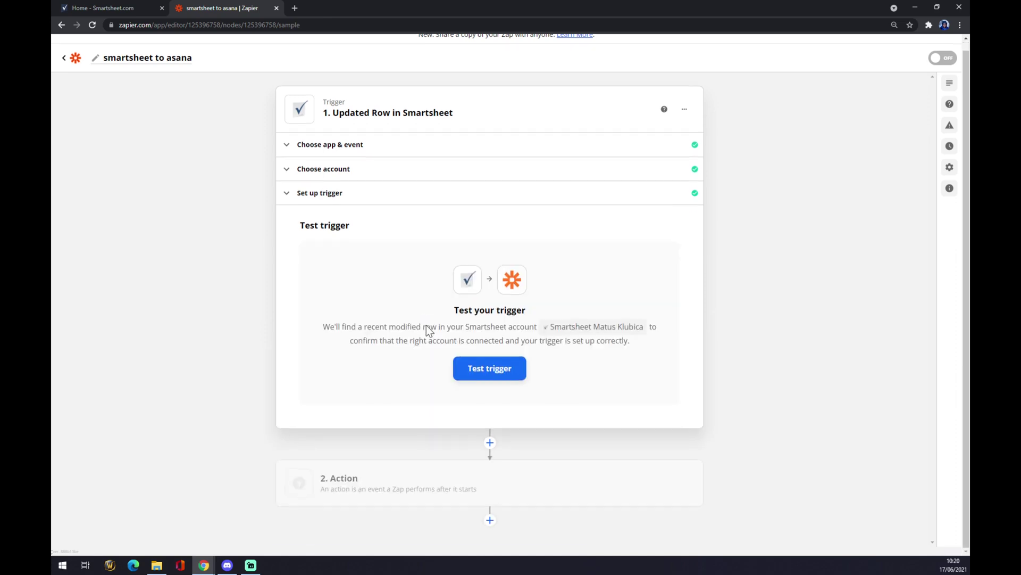
pyautogui.click(410, 482)
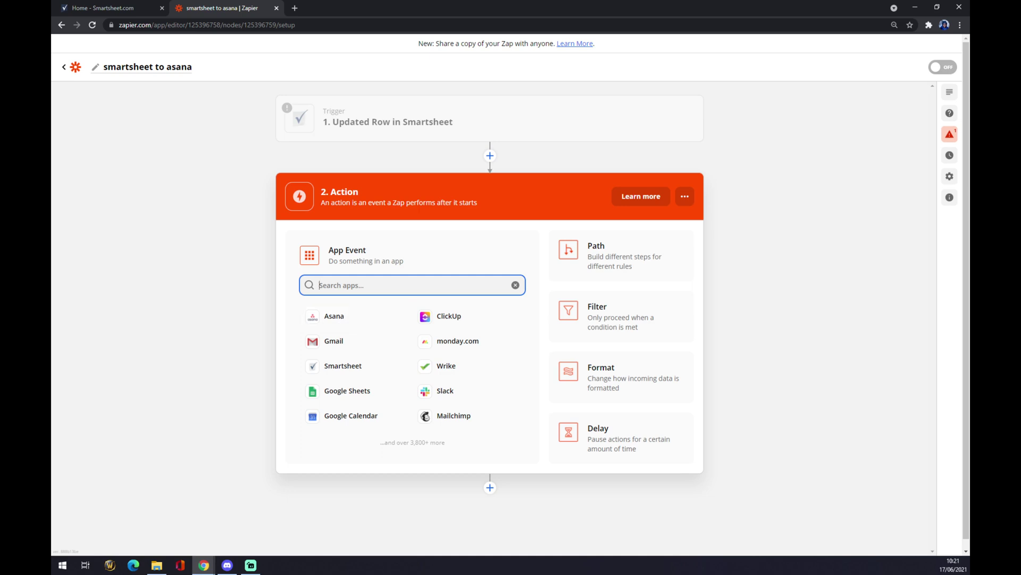
# - Choose Asana as the action app with the Create Project event
pyautogui.click(327, 319)
pyautogui.click(335, 318)
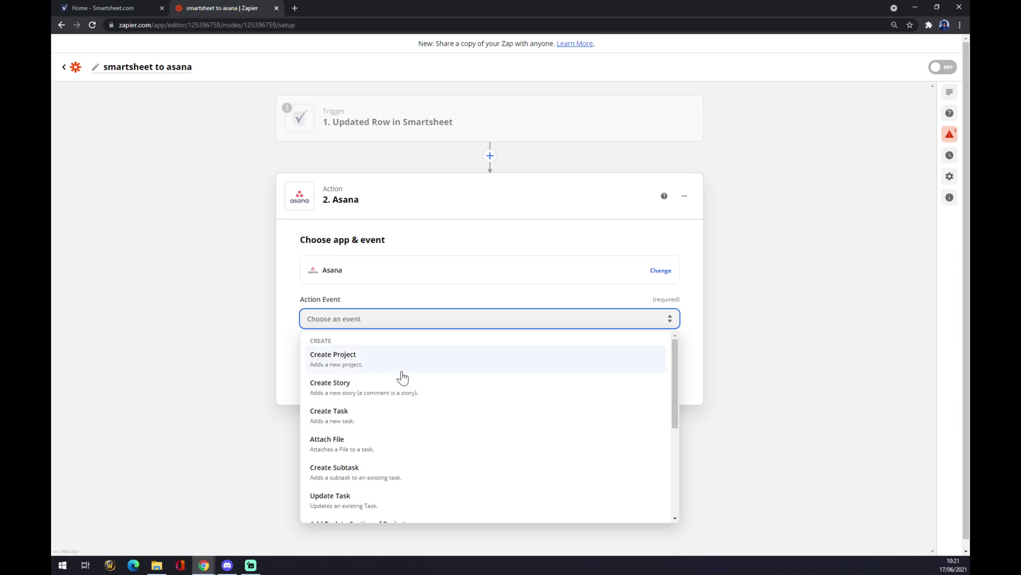
pyautogui.scroll(-2, 392, 415)
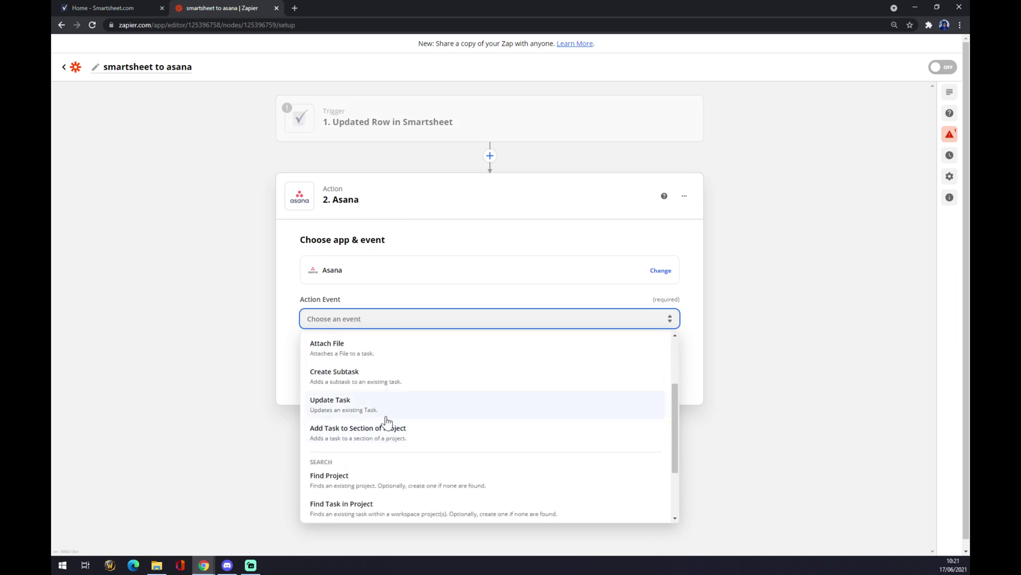
pyautogui.scroll(2, 390, 420)
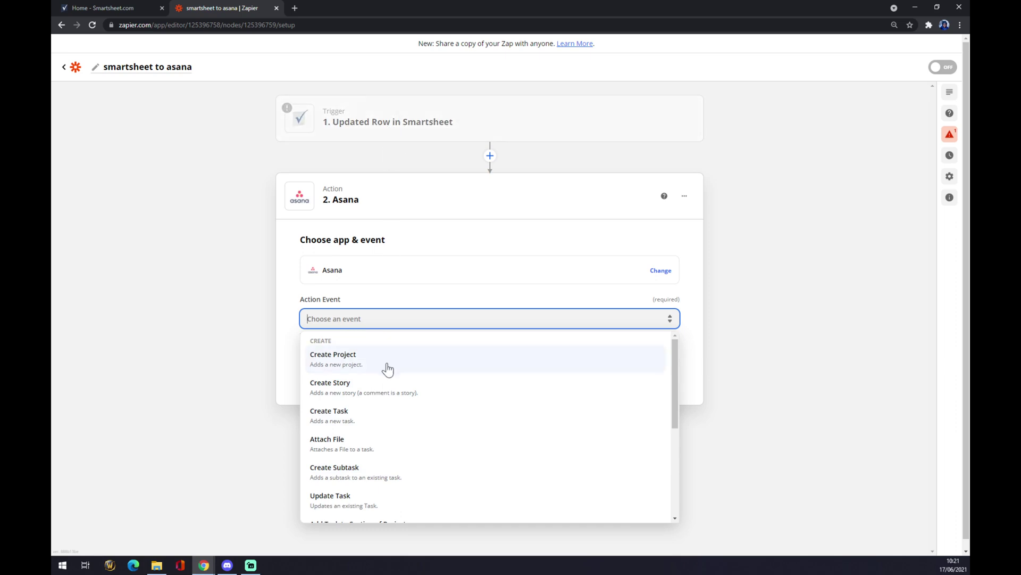
pyautogui.click(365, 366)
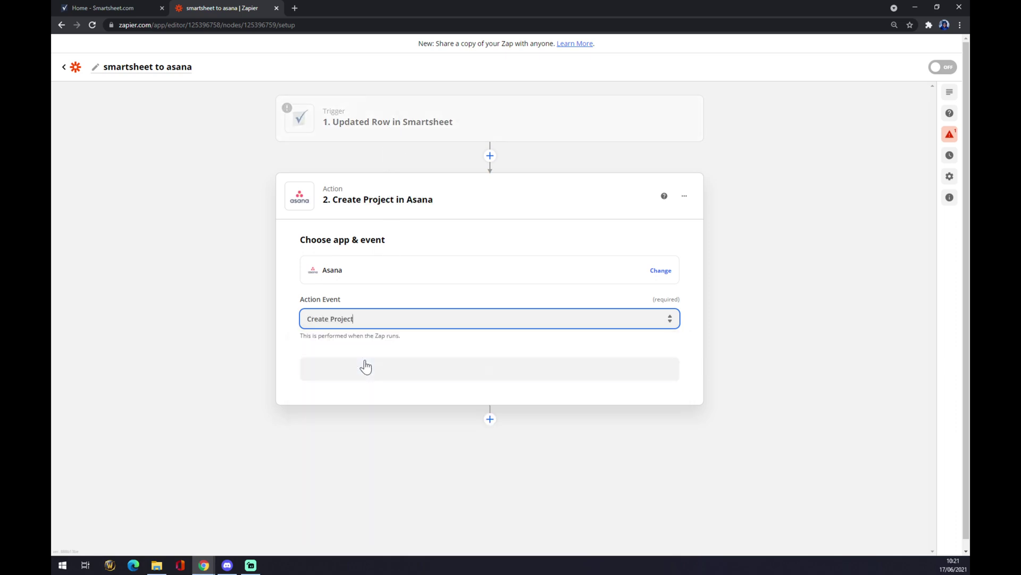
# - Move to the Asana account step and close the account list without choosing one
pyautogui.click(383, 371)
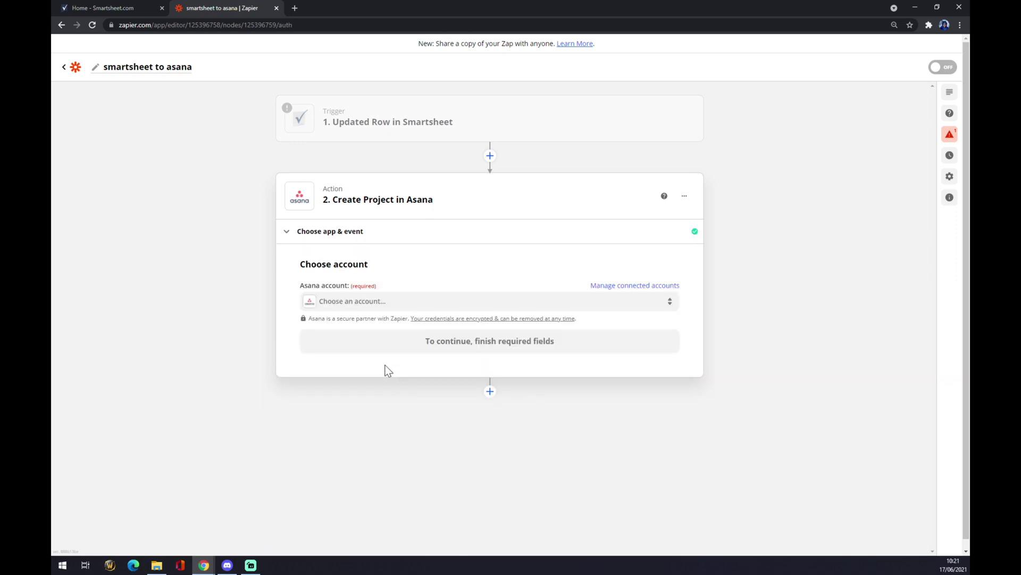
pyautogui.click(377, 306)
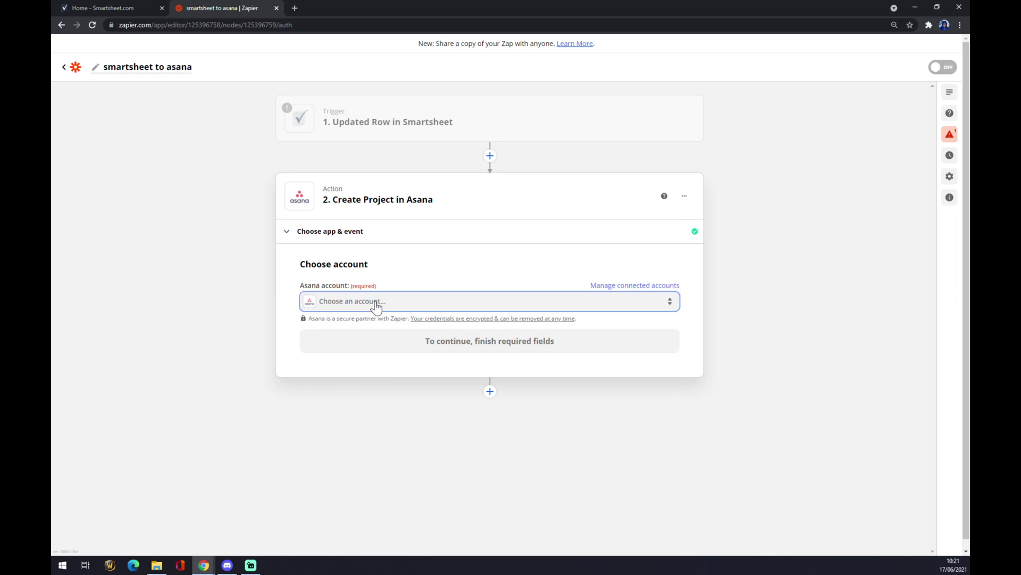
pyautogui.click(363, 385)
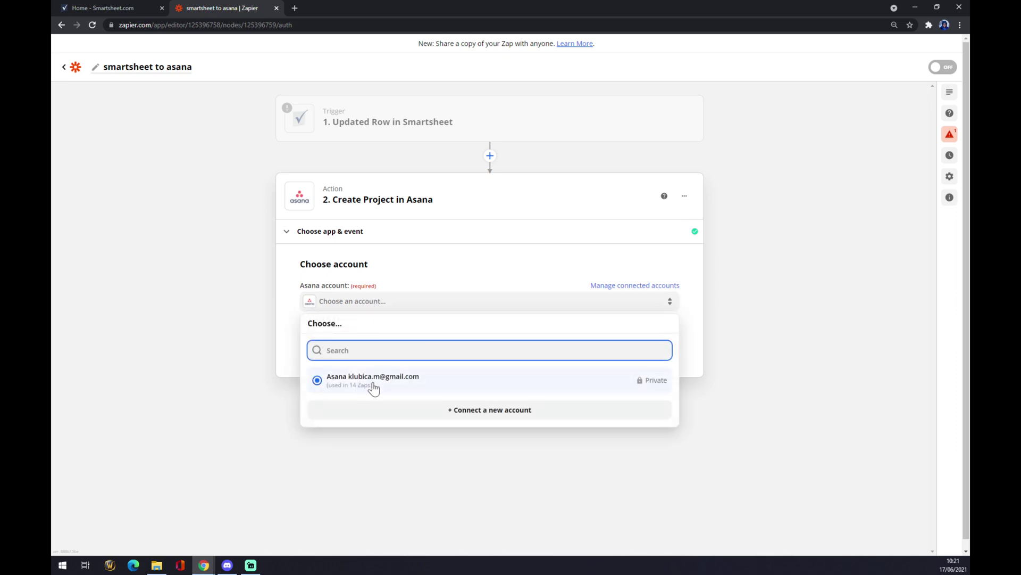
pyautogui.click(276, 278)
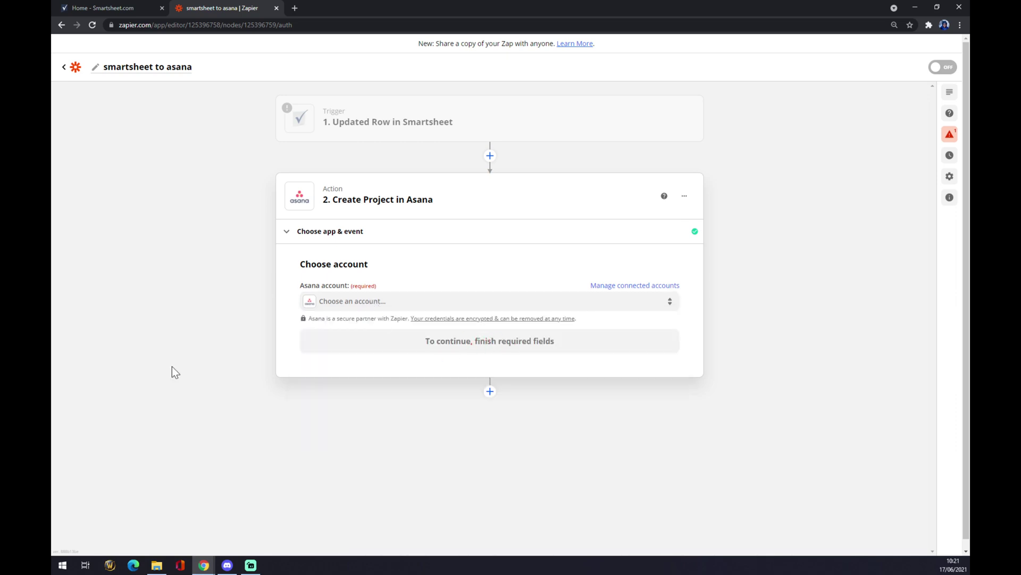